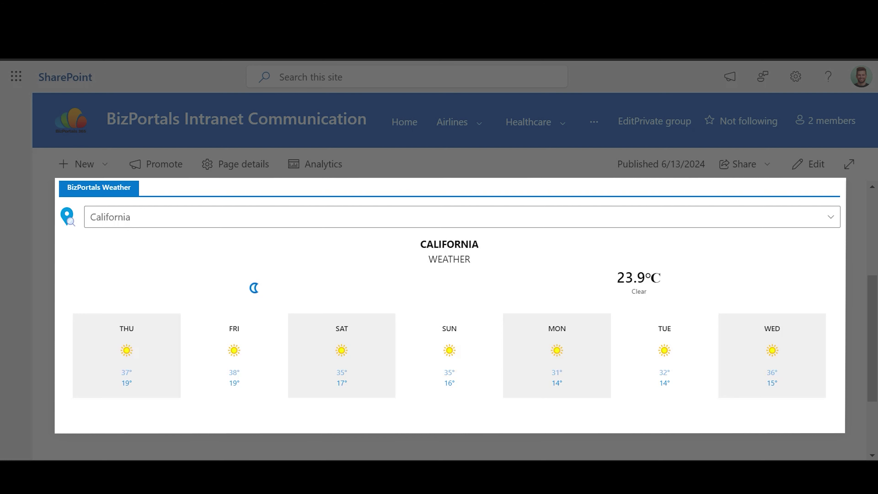
# - Pick Boston from the location list and show its forecast in Fahrenheit
pyautogui.click(725, 220)
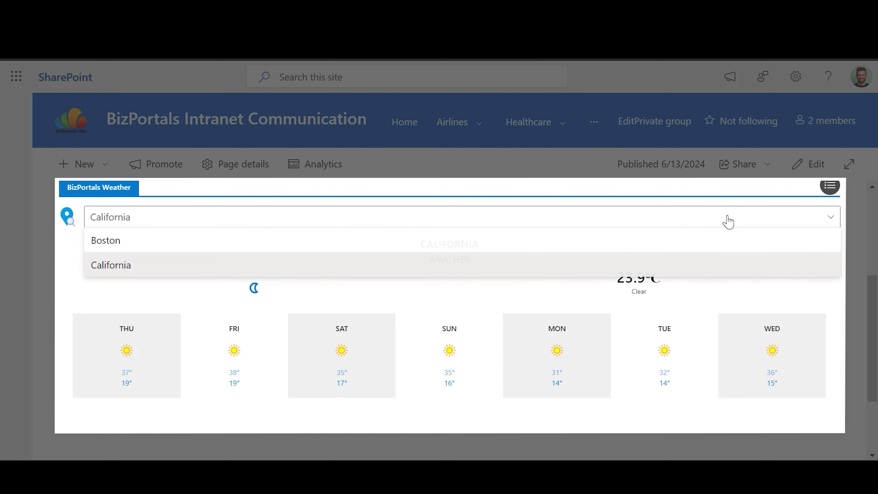
pyautogui.click(585, 243)
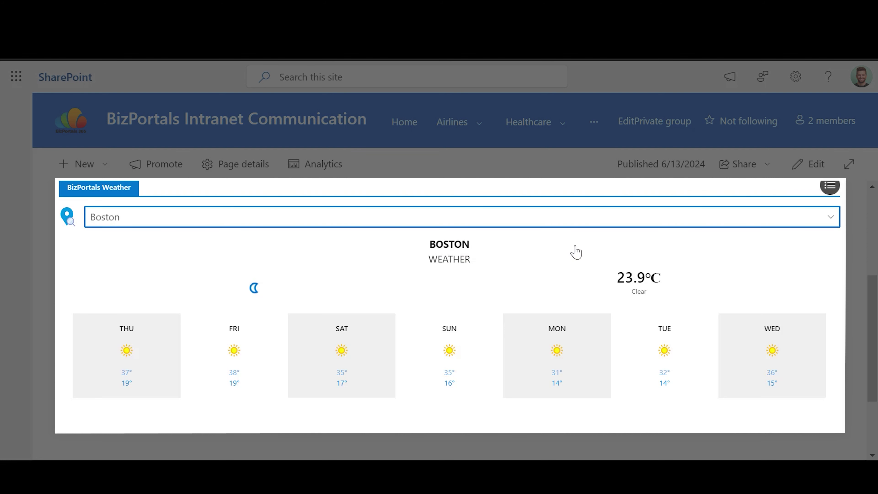
pyautogui.click(752, 260)
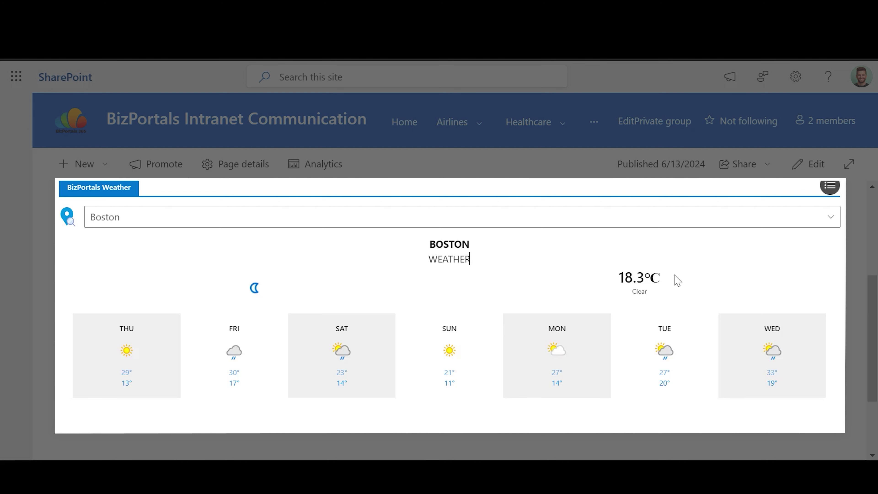
pyautogui.click(658, 279)
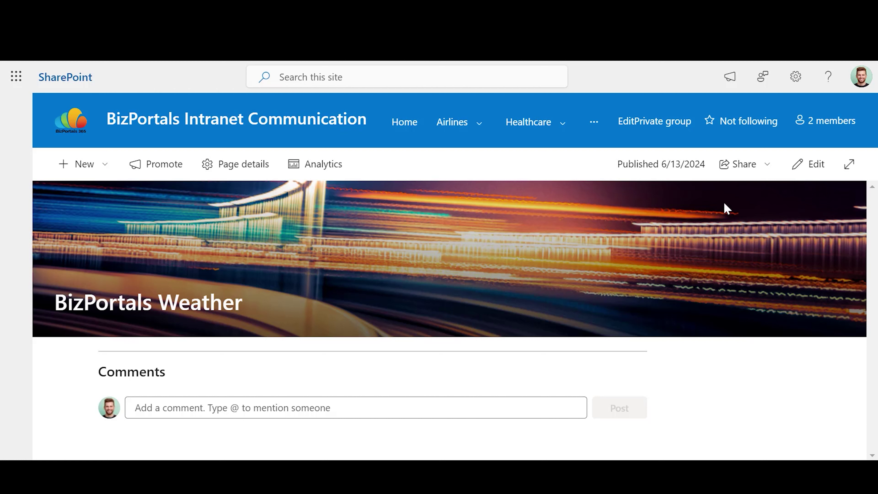
# - Edit the page, search the web parts for 'Weather', and insert BizPortals Weather
pyautogui.click(811, 176)
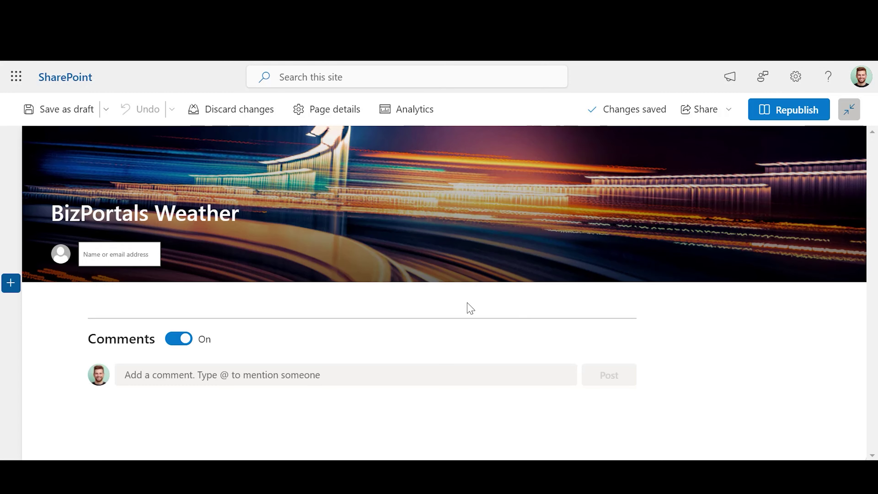
pyautogui.click(450, 299)
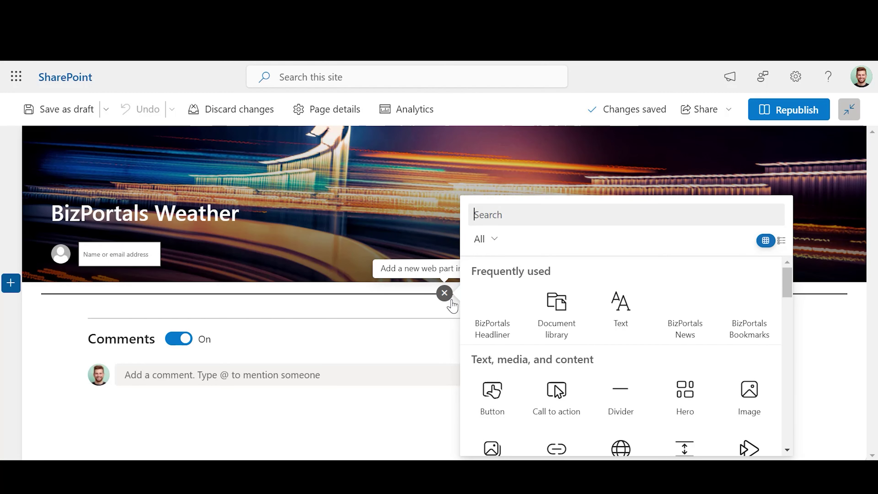
pyautogui.write('Weather')
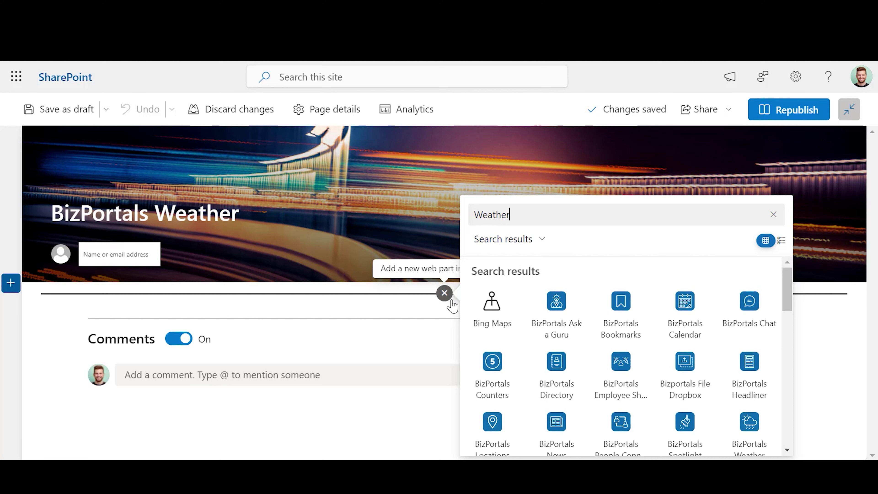
pyautogui.click(500, 316)
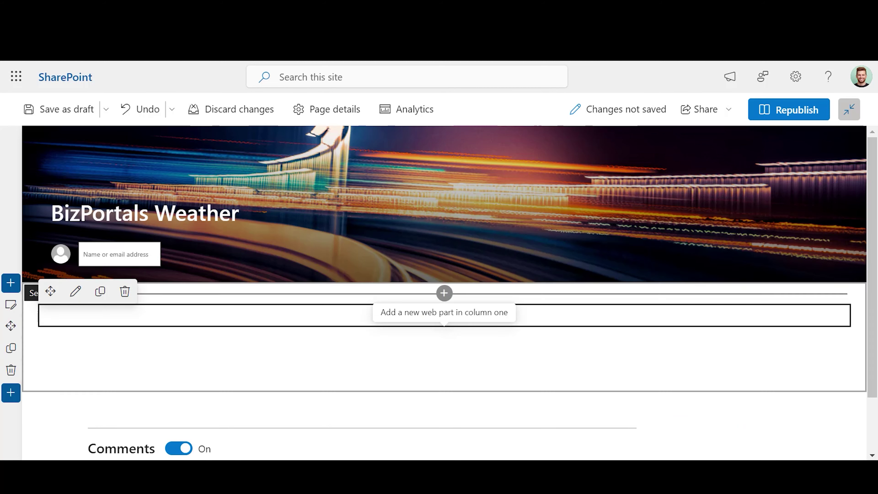
pyautogui.moveTo(876, 253); pyautogui.dragTo(875, 309)
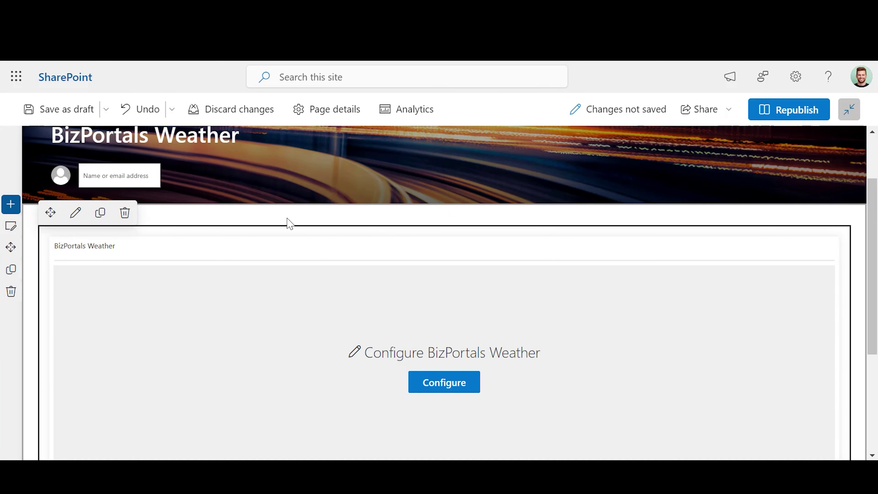
# - In the web part data properties, enter a description of its real-time weather updates
pyautogui.click(444, 382)
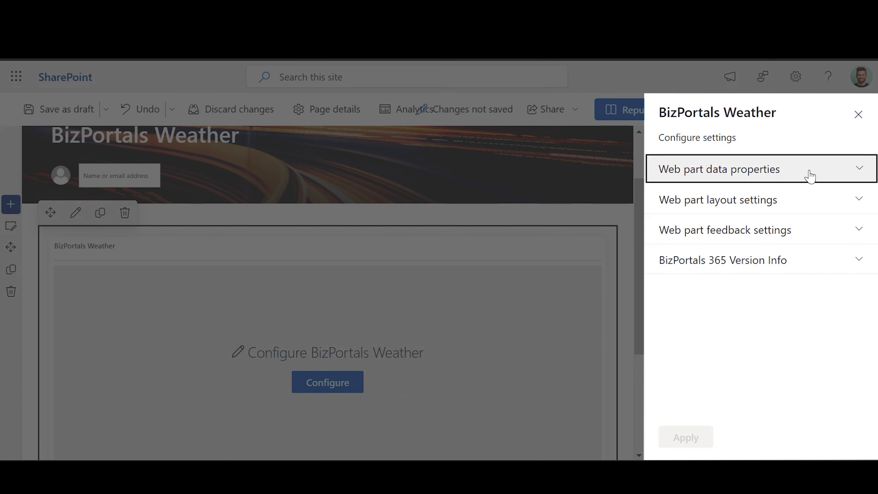
pyautogui.click(809, 176)
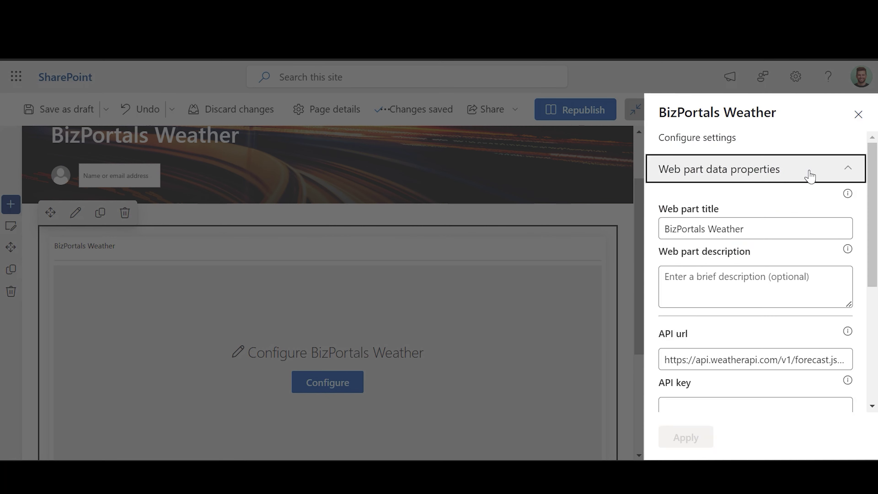
pyautogui.scroll(-1, 876, 221)
pyautogui.moveTo(877, 221); pyautogui.dragTo(876, 239)
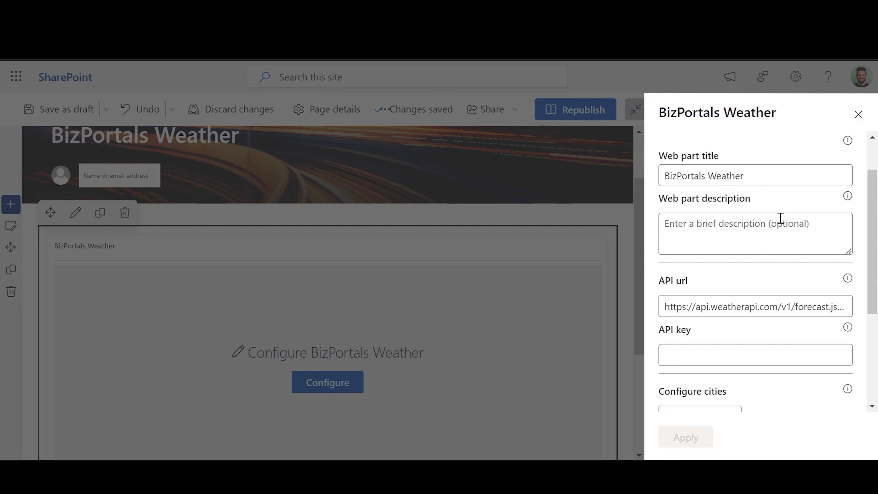
pyautogui.click(723, 231)
pyautogui.write('directly within your SharePoint environment. This feature-rich web part enhances user experience by offering easily accessible weather inf')
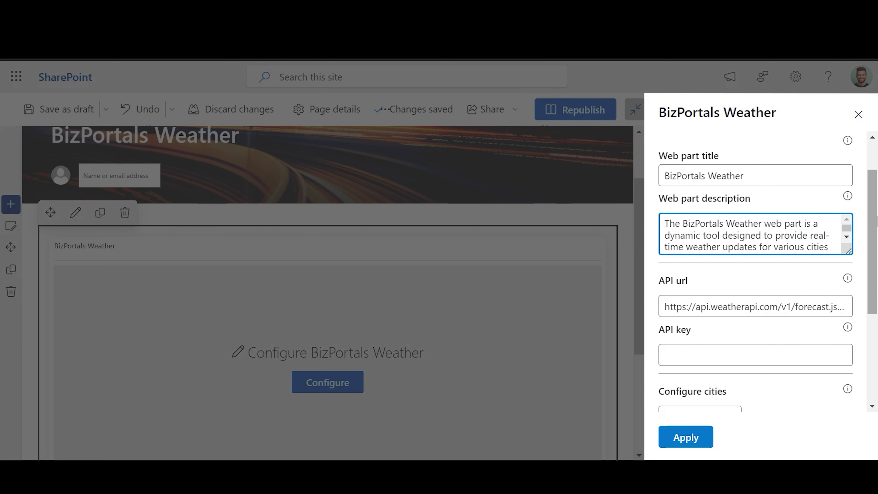
pyautogui.moveTo(876, 221); pyautogui.dragTo(877, 289)
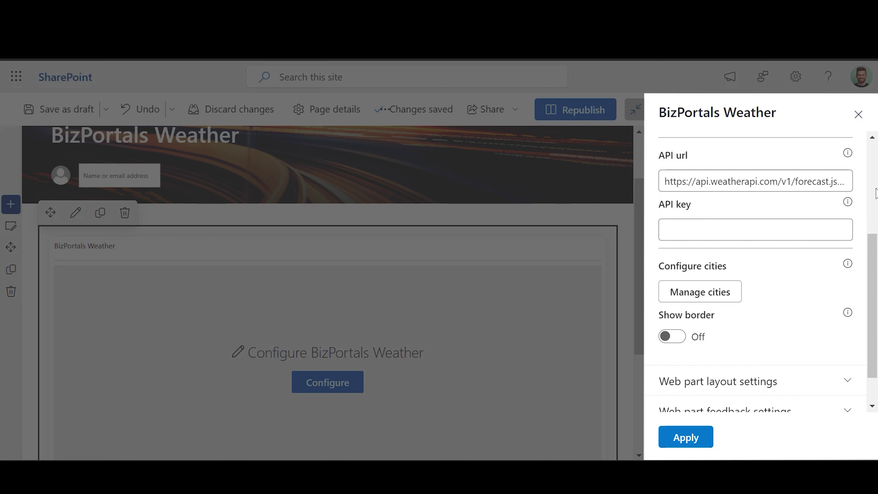
# - Paste the weather service API key into the API key field
pyautogui.click(714, 225)
pyautogui.hotkey('ctrl', 'v')
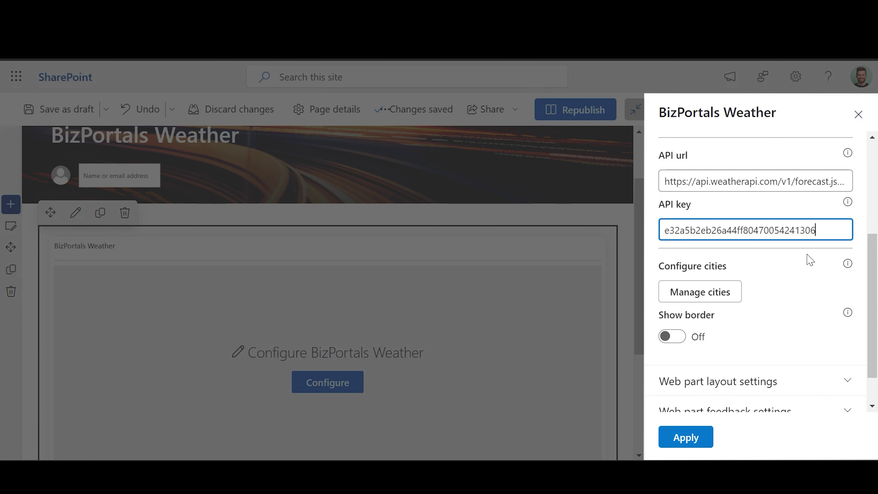
pyautogui.click(809, 259)
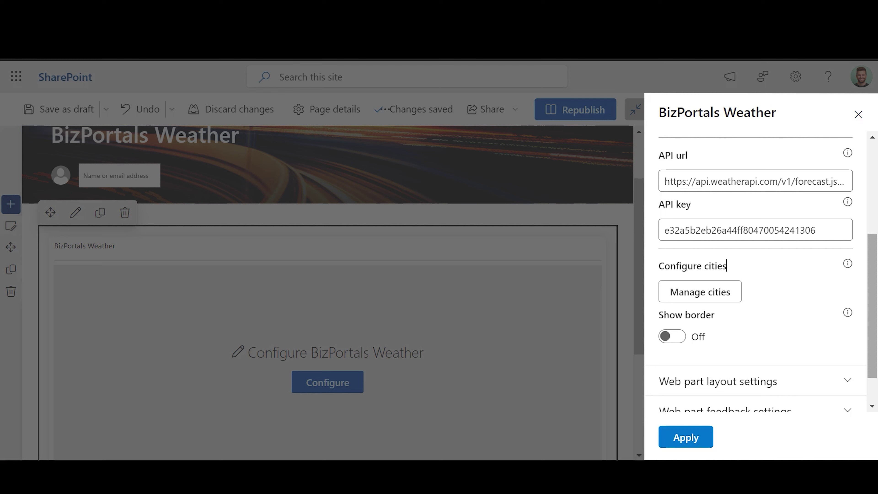
# - Add a city row named Boston with longitude -71.058884
pyautogui.click(700, 297)
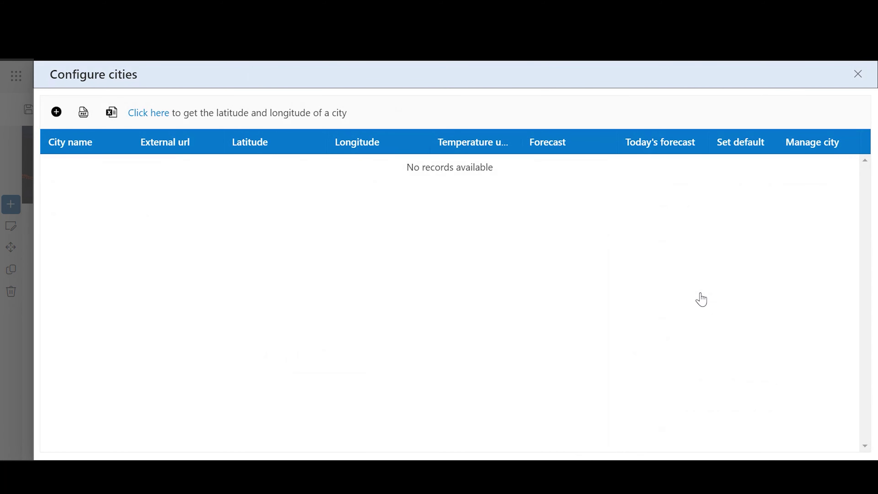
pyautogui.click(57, 114)
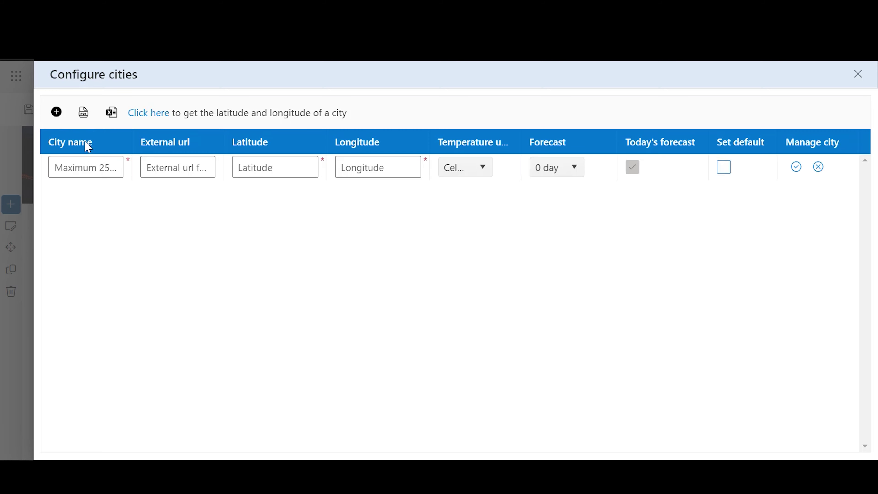
pyautogui.click(84, 161)
pyautogui.write('Boston')
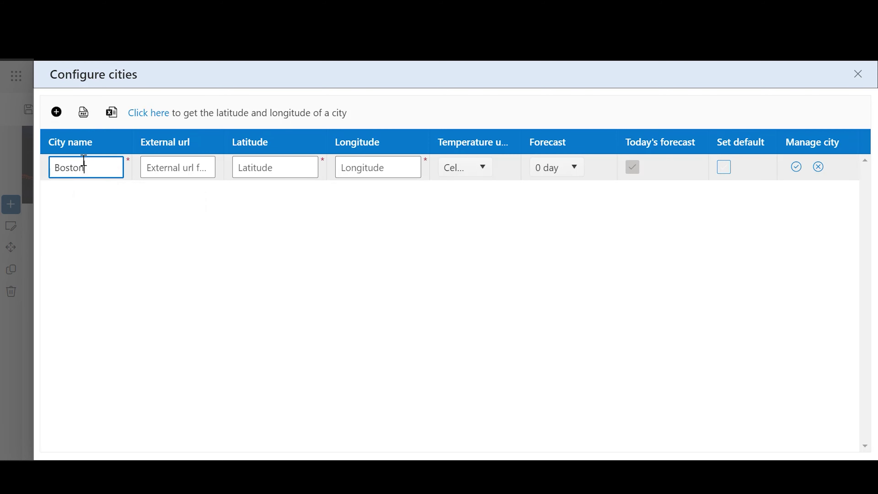
pyautogui.click(291, 235)
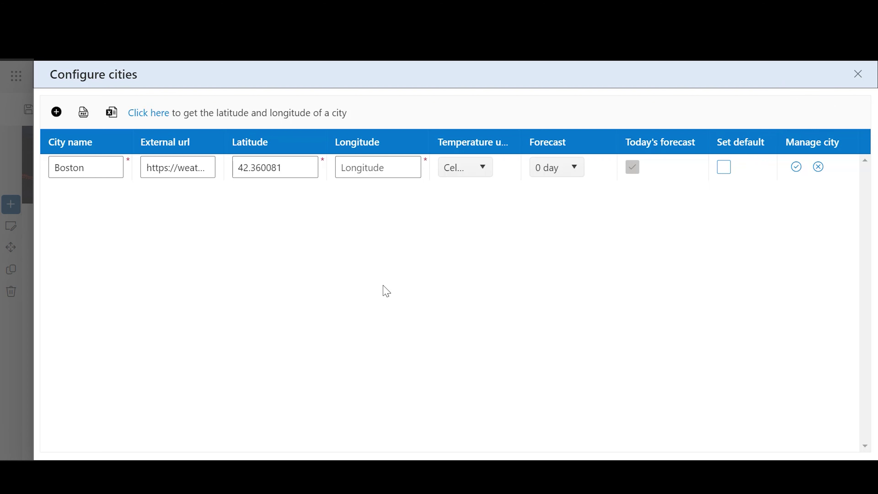
pyautogui.click(374, 170)
pyautogui.write('-71.058884')
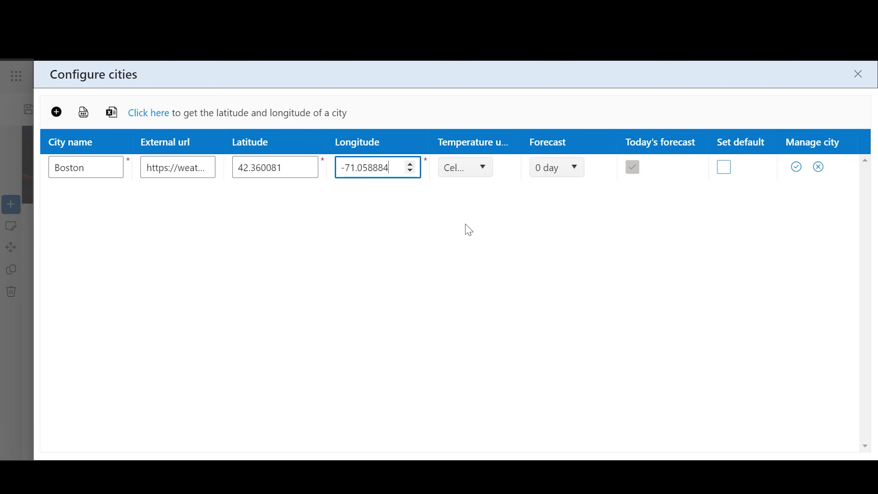
pyautogui.click(468, 229)
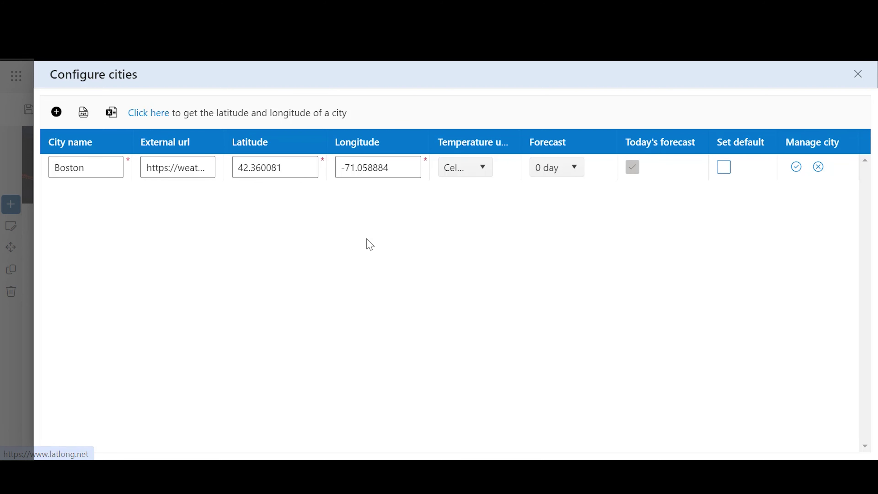
# - Set Boston to Fahrenheit, 7-day forecast with today included, default city, and save it
pyautogui.click(478, 179)
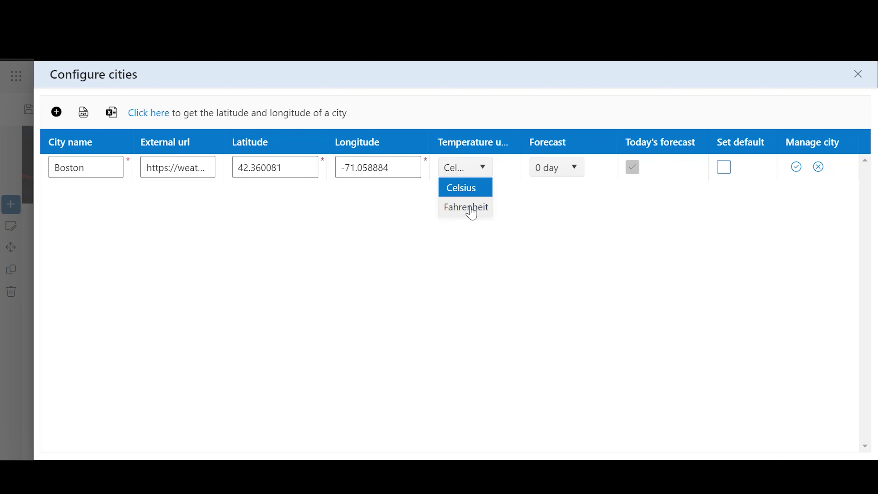
pyautogui.click(472, 210)
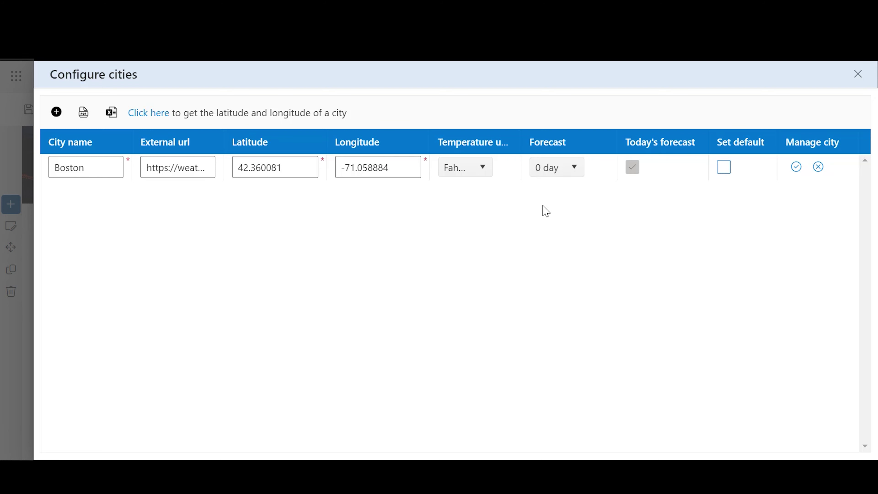
pyautogui.click(567, 182)
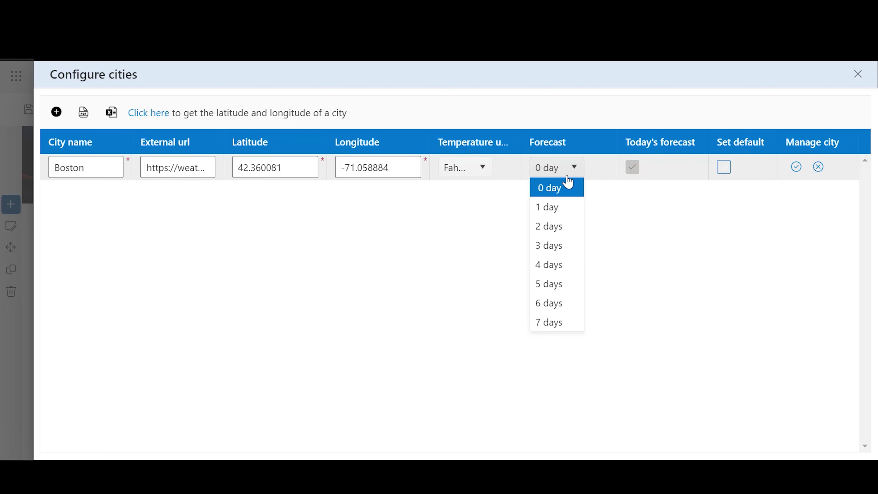
pyautogui.click(557, 325)
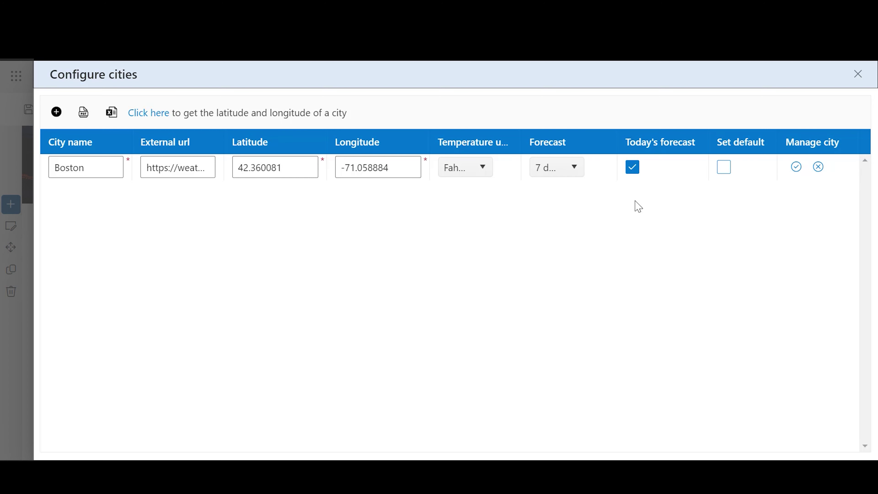
pyautogui.click(632, 172)
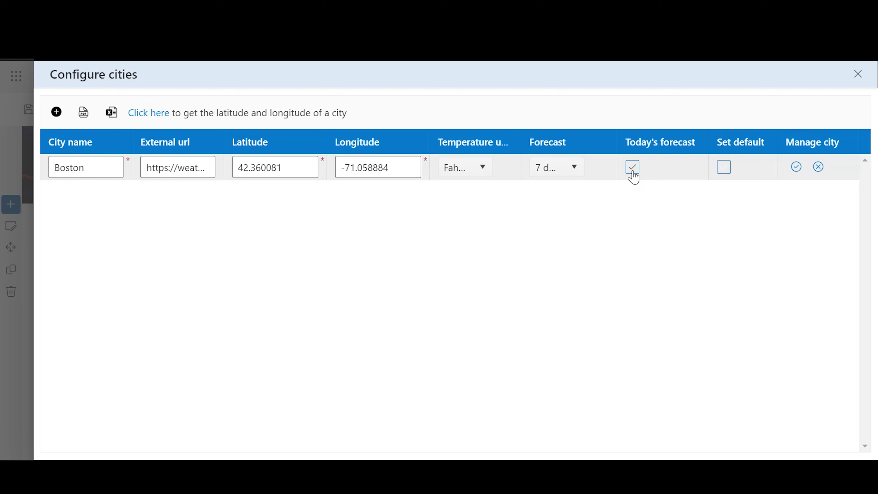
pyautogui.click(632, 173)
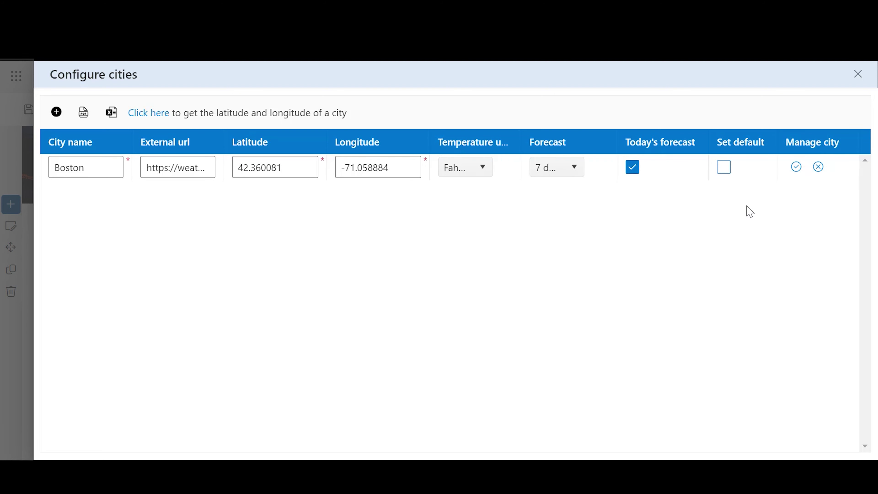
pyautogui.click(720, 173)
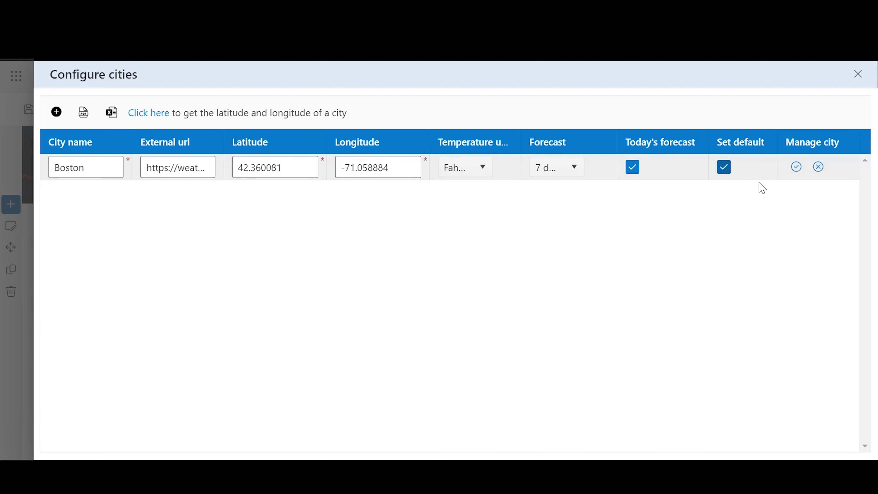
pyautogui.click(795, 168)
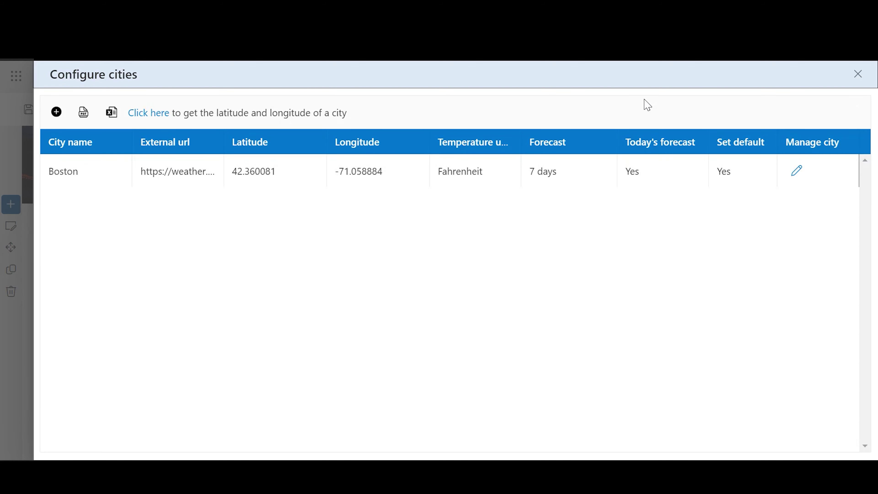
# - Close city setup, turn Show border on, and choose the Panel 05 header layout
pyautogui.click(857, 73)
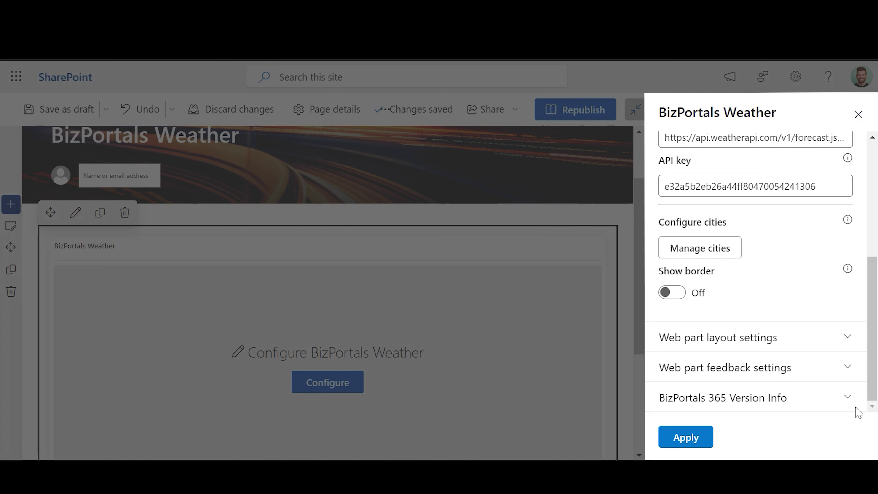
pyautogui.click(672, 293)
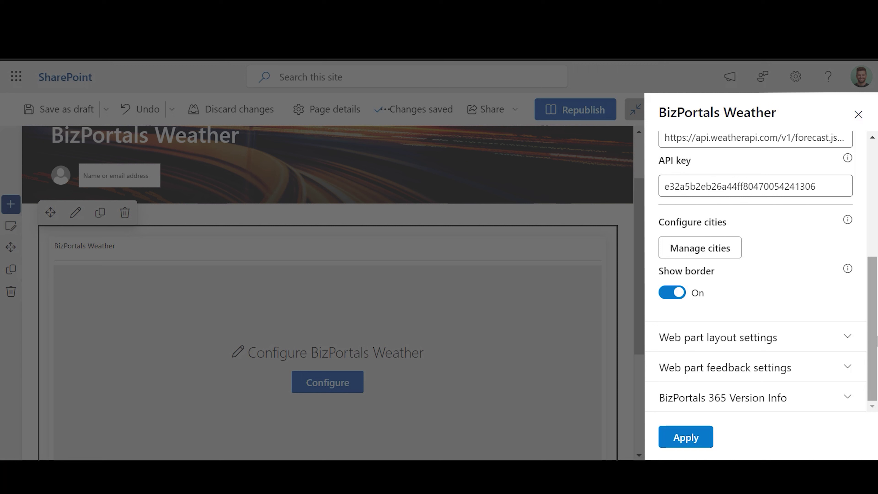
pyautogui.click(837, 337)
pyautogui.scroll(-3, 836, 337)
pyautogui.scroll(-4, 877, 303)
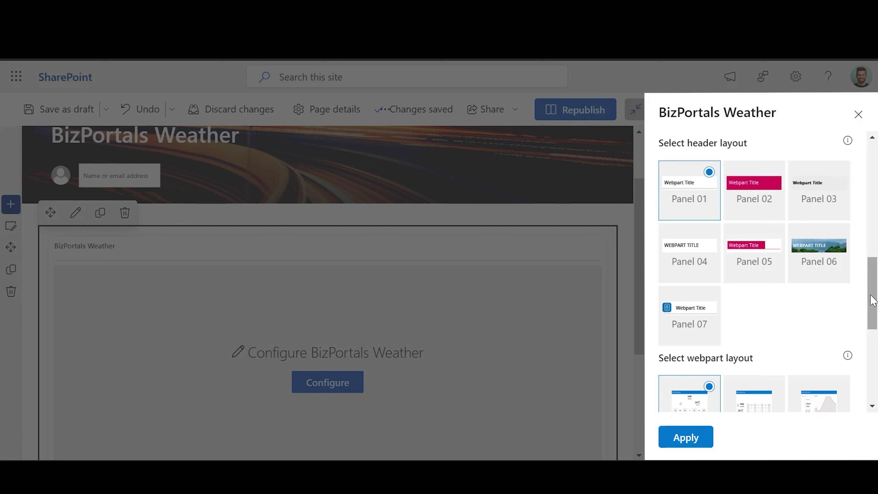
pyautogui.click(744, 263)
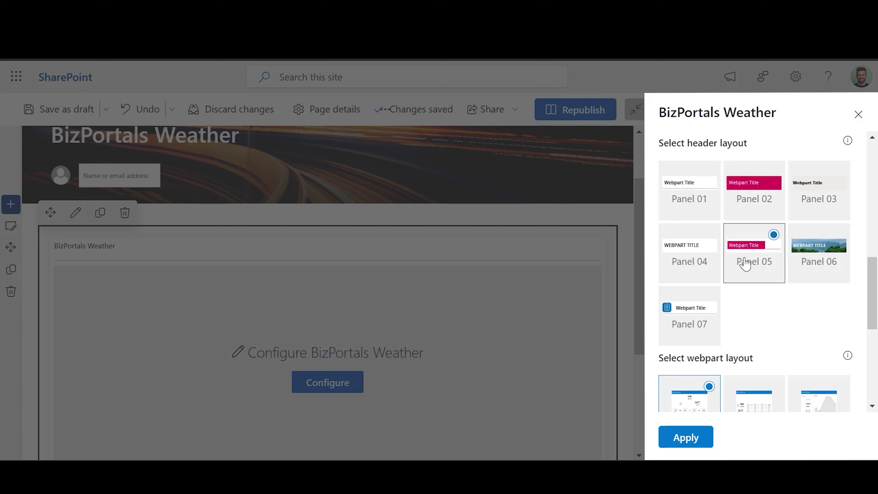
pyautogui.click(818, 254)
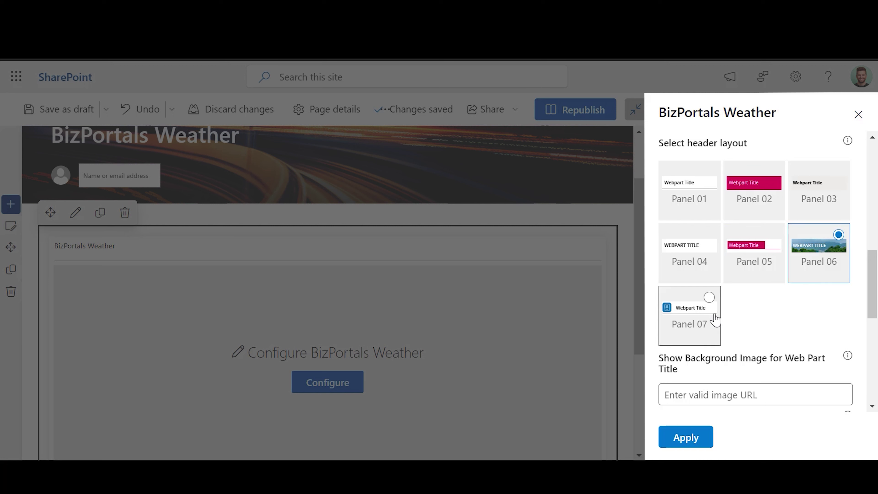
pyautogui.click(705, 321)
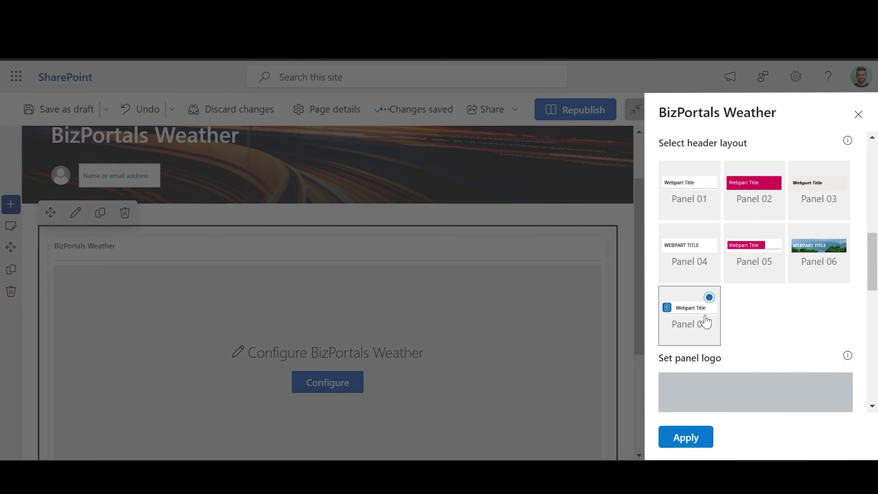
pyautogui.click(764, 269)
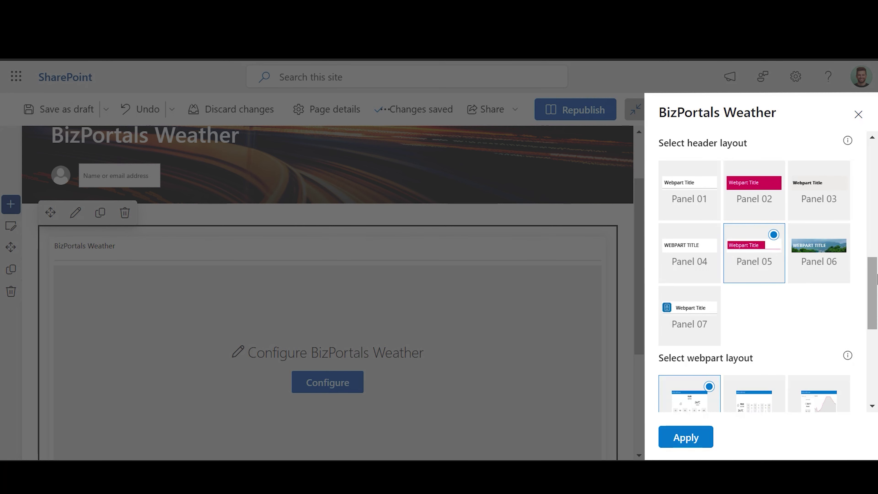
pyautogui.scroll(-1, 866, 251)
pyautogui.scroll(-5, 875, 334)
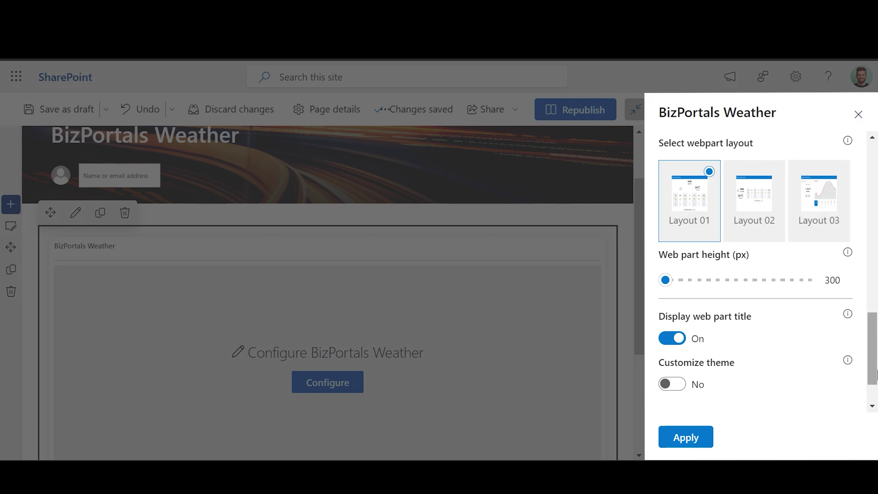
# - Set web part height to 410 px, turn Customize theme on, and expand feedback settings
pyautogui.moveTo(674, 280)
pyautogui.mouseDown()
pyautogui.moveTo(693, 280)
pyautogui.moveTo(674, 280)
pyautogui.mouseUp()
pyautogui.scroll(-2, 876, 355)
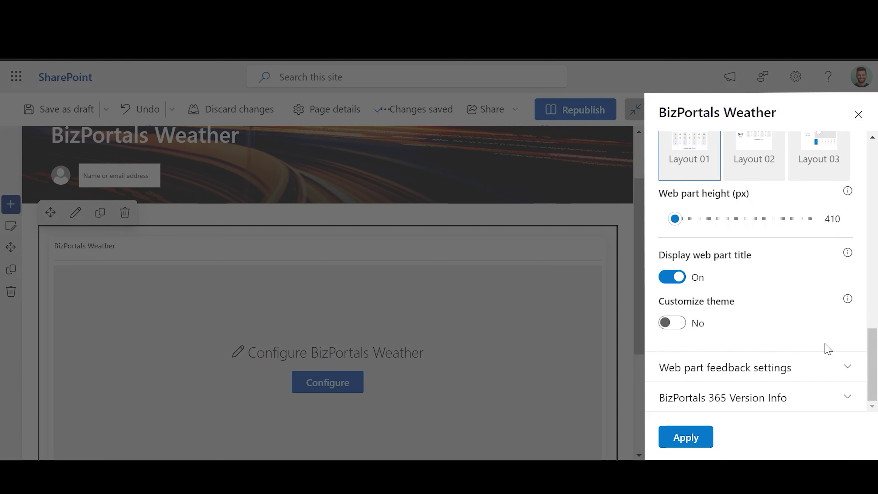
pyautogui.click(672, 323)
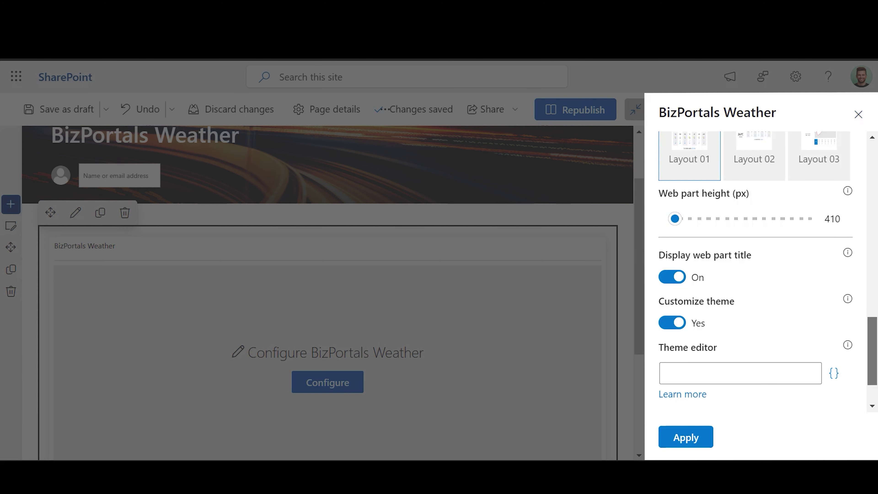
pyautogui.scroll(-2, 869, 359)
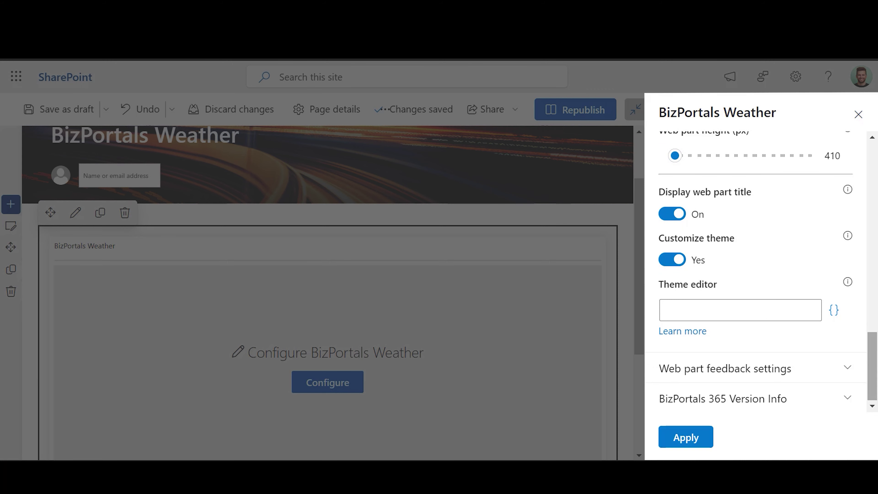
pyautogui.click(834, 311)
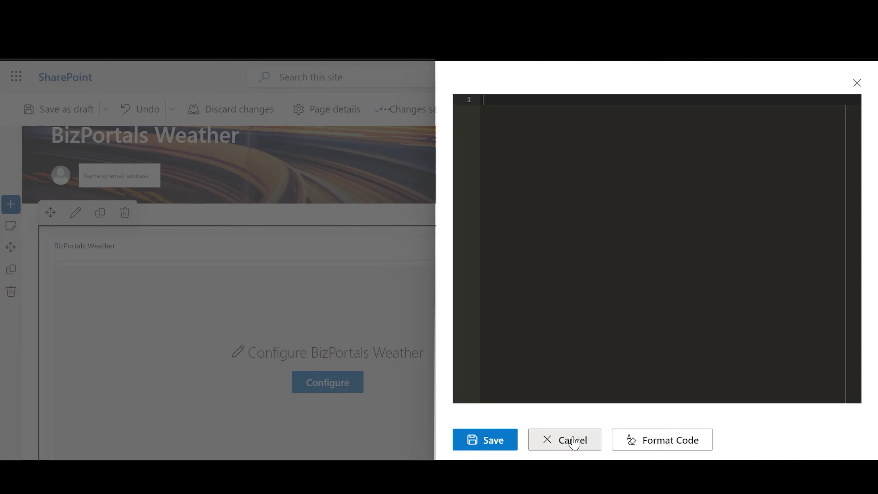
pyautogui.click(573, 441)
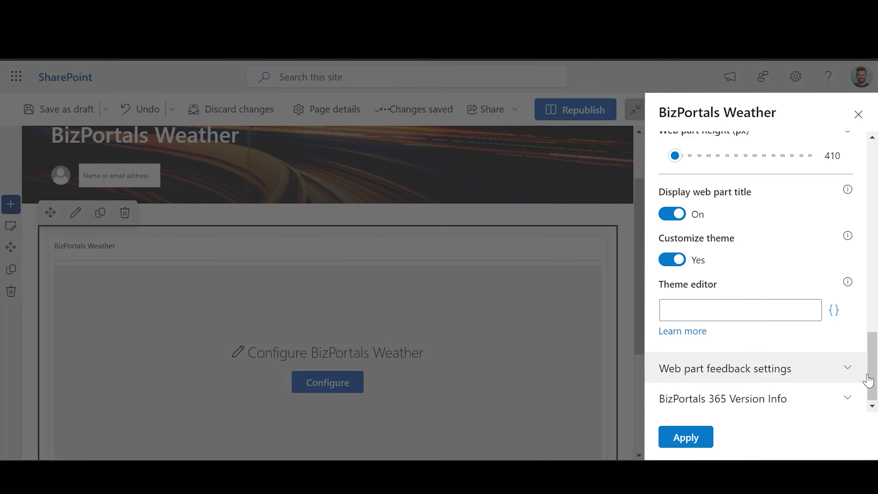
pyautogui.click(855, 379)
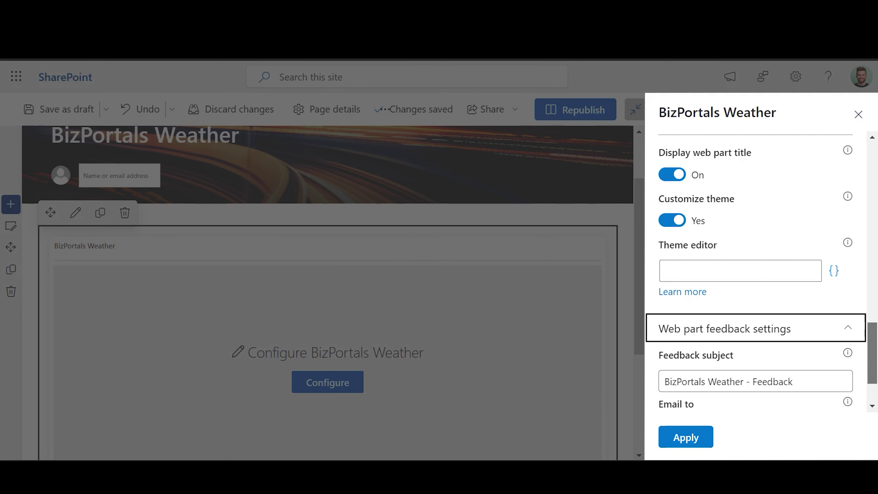
pyautogui.scroll(-2, 875, 398)
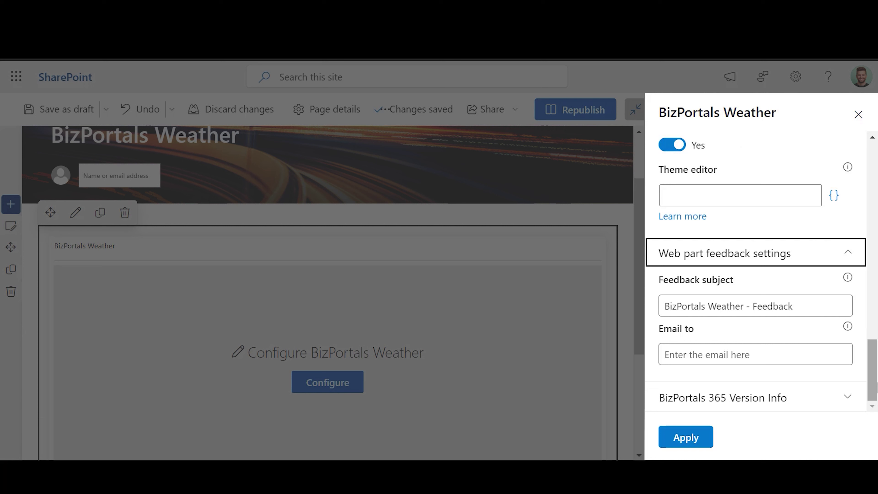